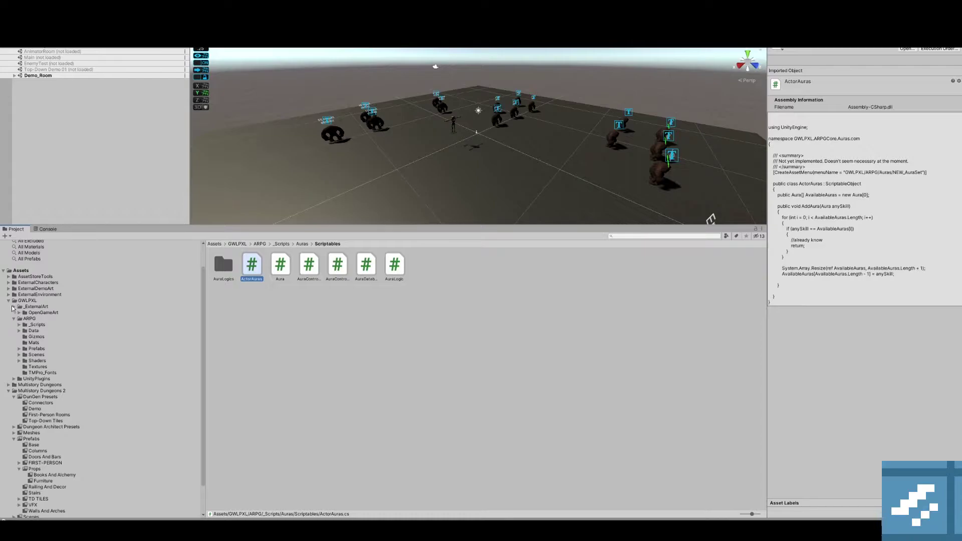
# Browse to the GWLPXL/ARPG/Scenes folder, select the Demo_Room scene asset and look over the demo room in the viewport.
pyautogui.click(26, 301)
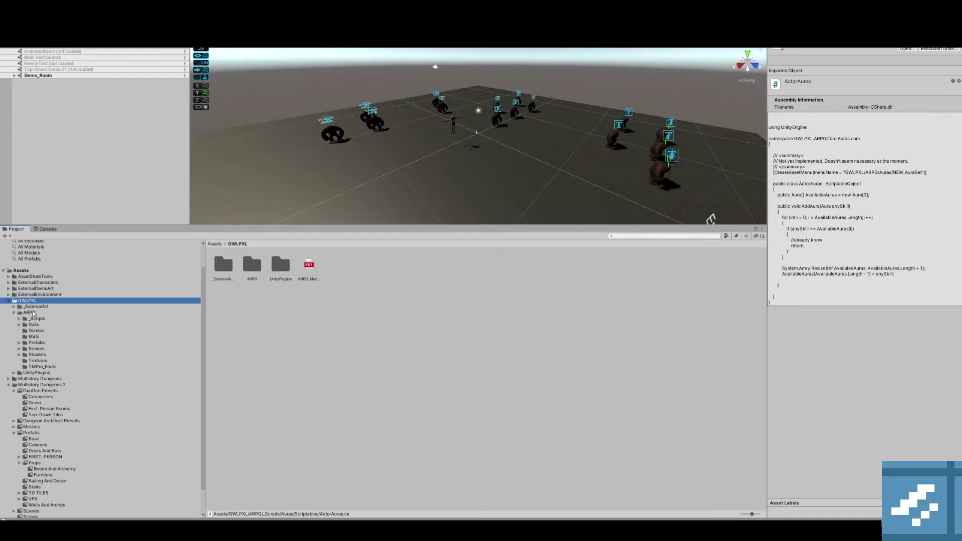
pyautogui.click(30, 313)
pyautogui.click(40, 350)
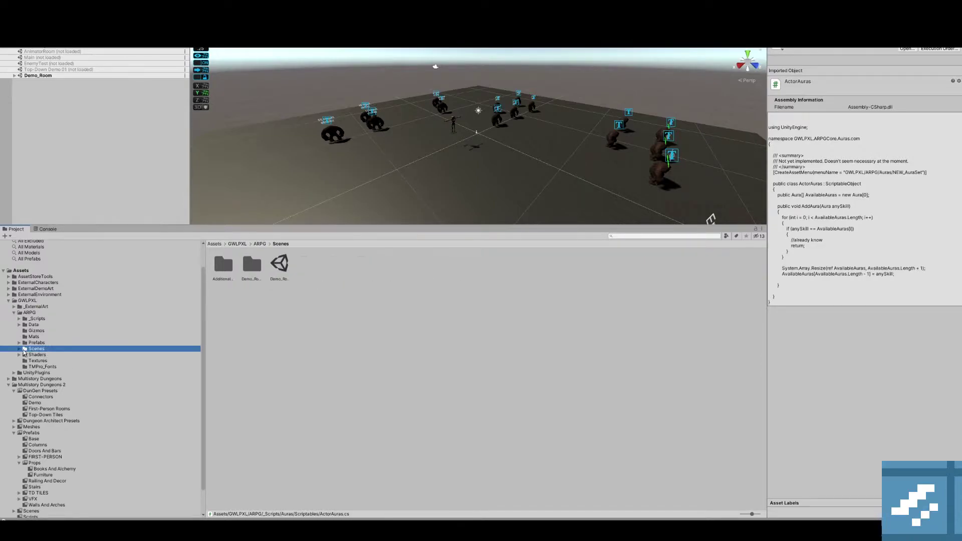
pyautogui.click(20, 349)
pyautogui.click(280, 266)
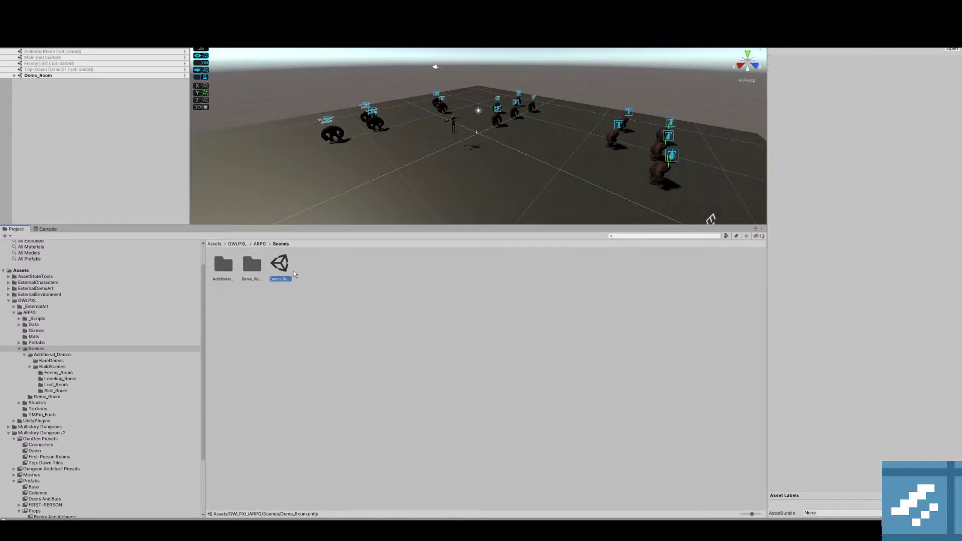
pyautogui.scroll(-3, 447, 154)
pyautogui.scroll(5, 446, 155)
pyautogui.moveTo(447, 154)
pyautogui.mouseDown(button='right')
pyautogui.moveTo(553, 140)
pyautogui.moveTo(445, 148)
pyautogui.mouseUp(button='right')
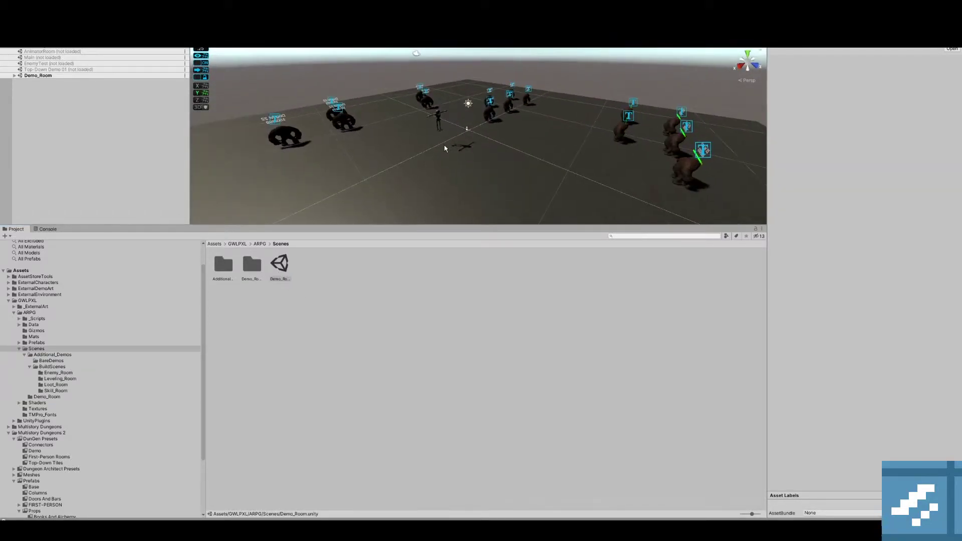
# Select Player_Demo_Variant in Demo_Room, widen the Inspector, and expand the Player Aura User and Player Aura Receiver components.
pyautogui.click(14, 76)
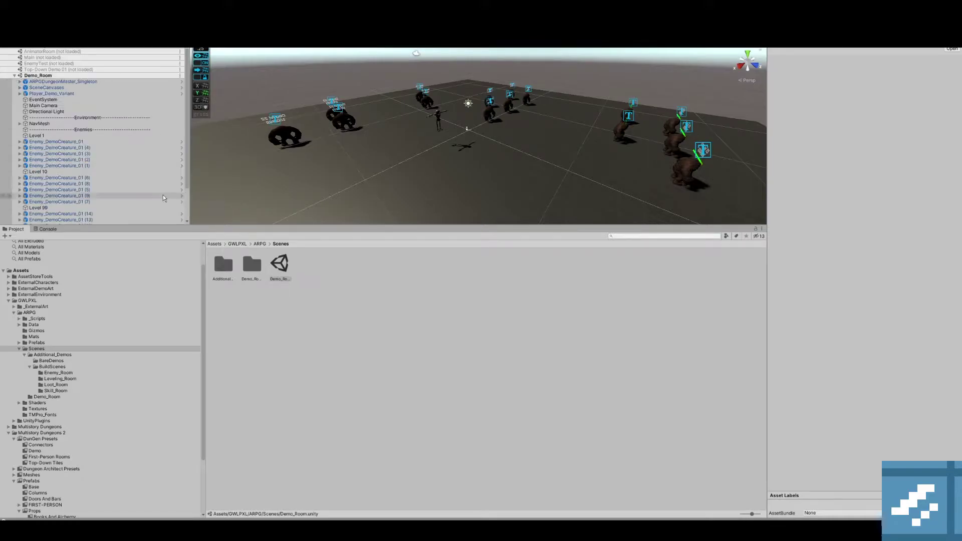
pyautogui.click(96, 93)
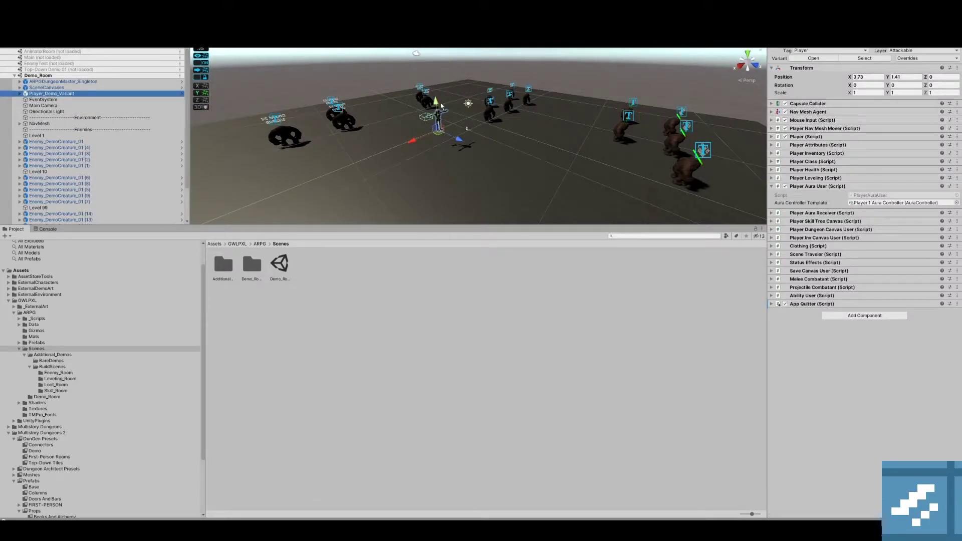
pyautogui.moveTo(767, 126); pyautogui.dragTo(375, 117)
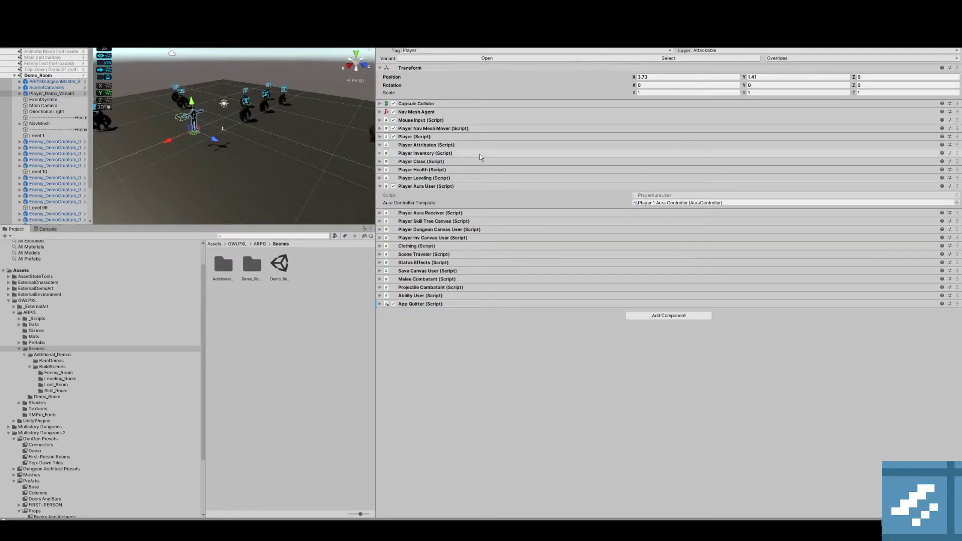
pyautogui.click(445, 187)
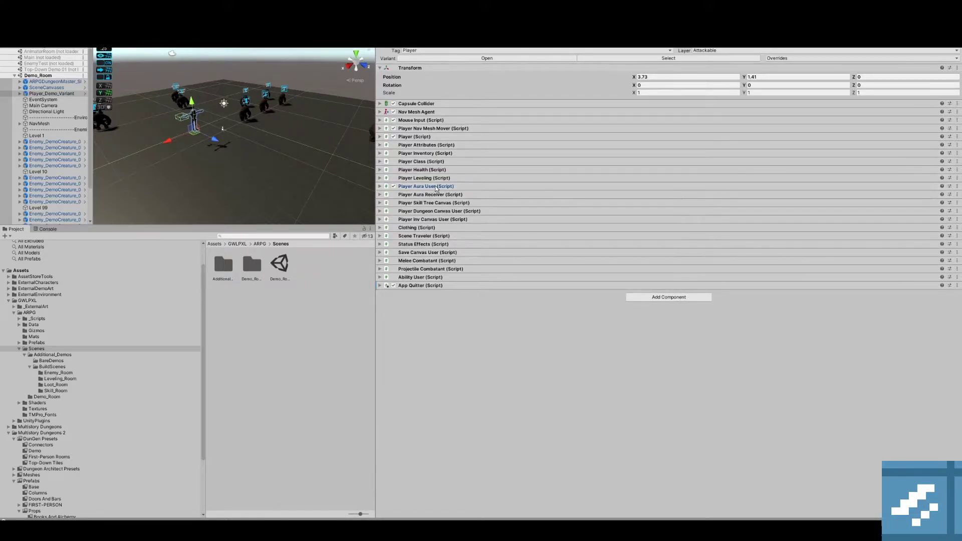
pyautogui.click(436, 187)
pyautogui.click(430, 213)
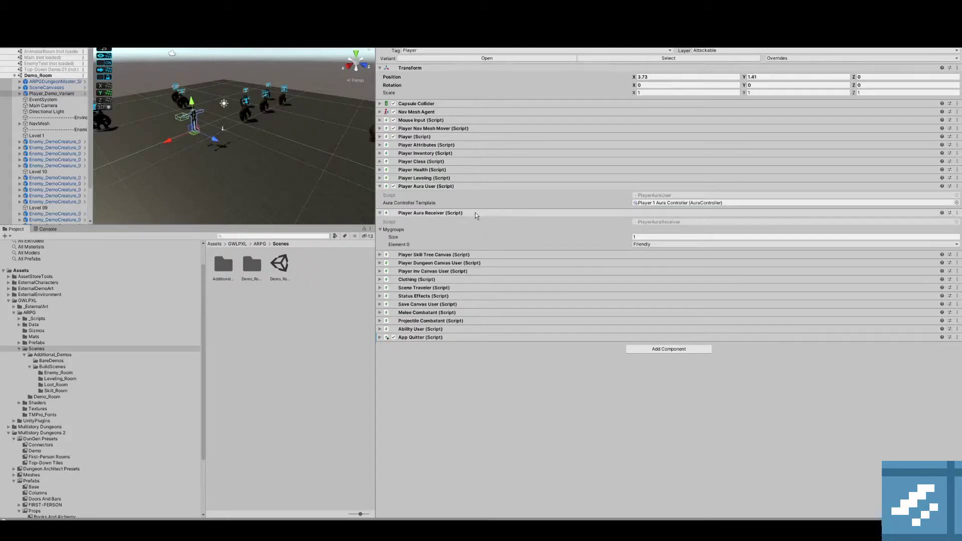
# Inspect the Enemy Aura Receiver on the first Level 1 demo creature and view the target options for its group.
pyautogui.click(69, 142)
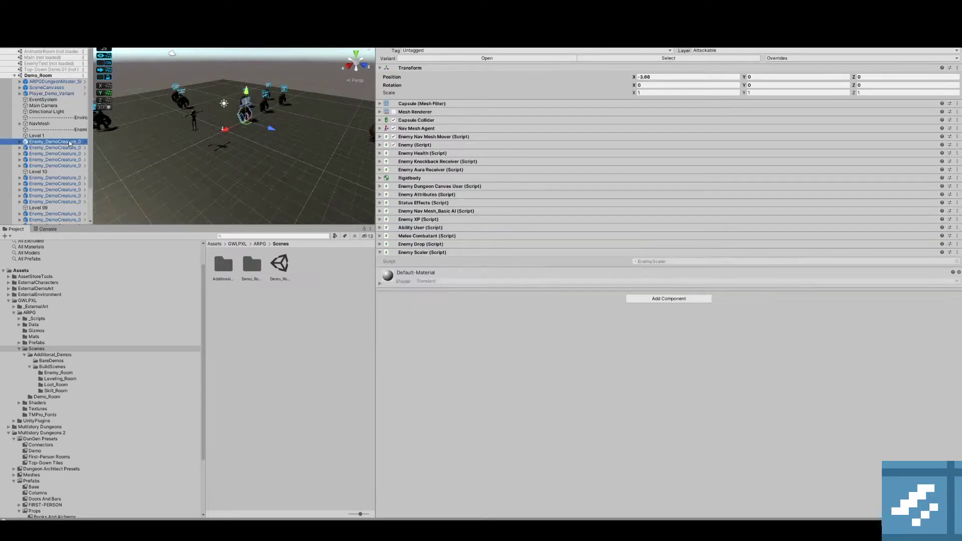
pyautogui.click(429, 171)
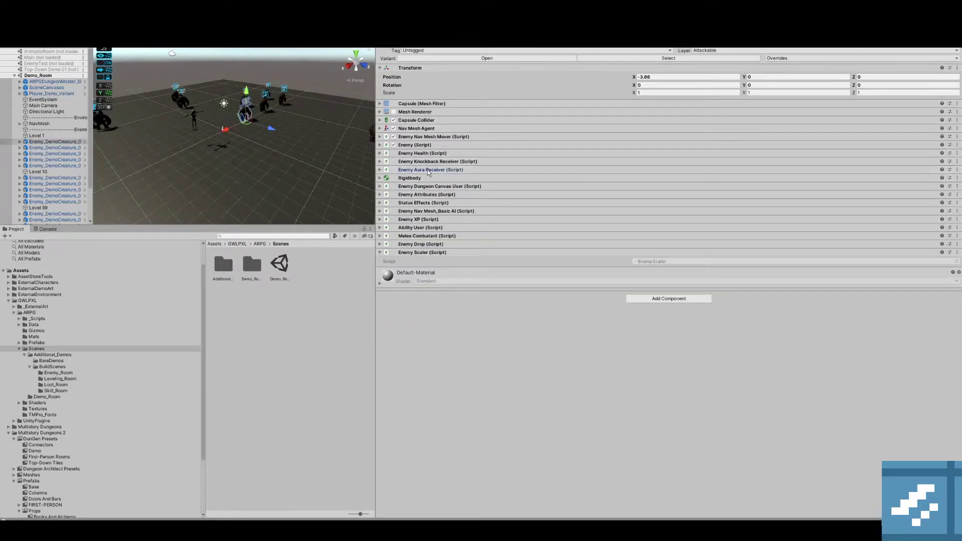
pyautogui.click(428, 170)
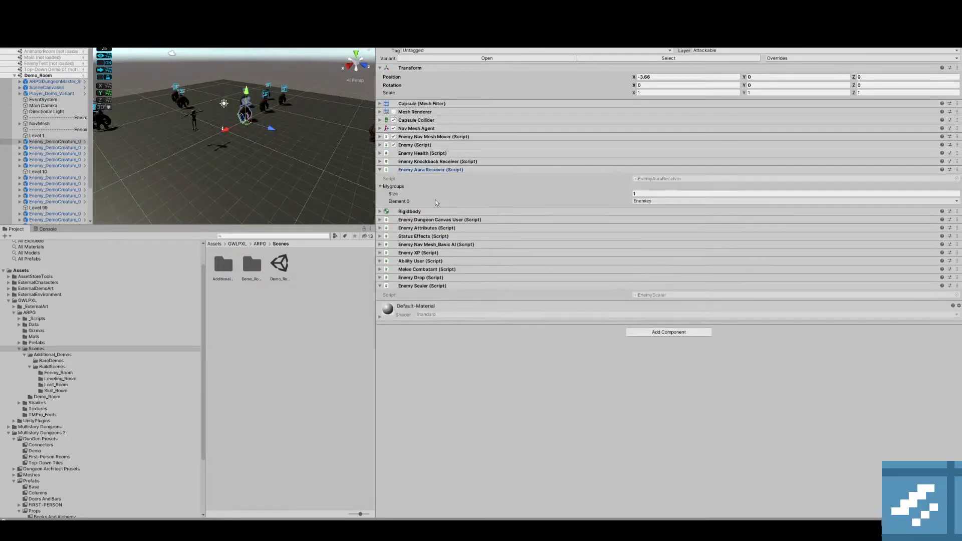
pyautogui.click(642, 201)
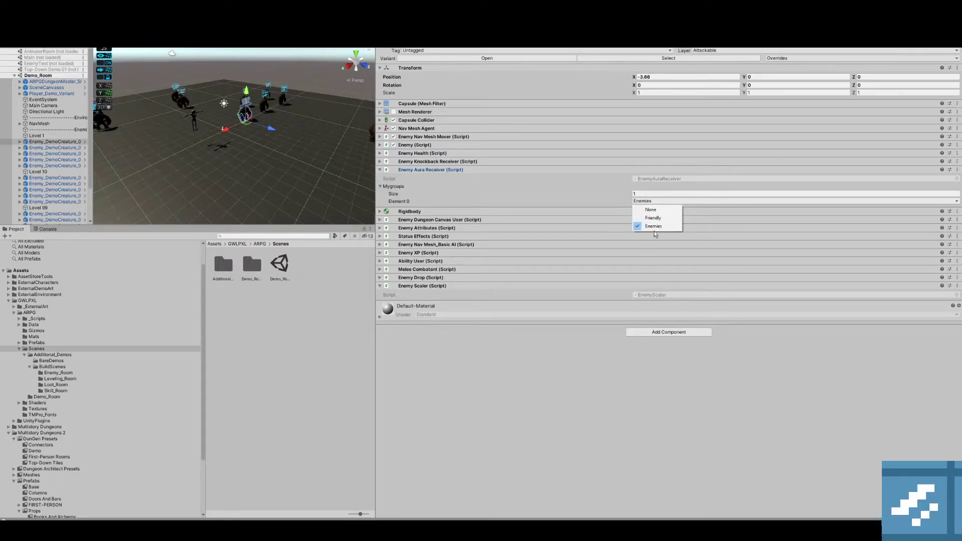
pyautogui.click(60, 94)
# Open the Player Aura Receiver script of Player_Demo_Variant for editing in Visual Studio.
pyautogui.click(61, 95)
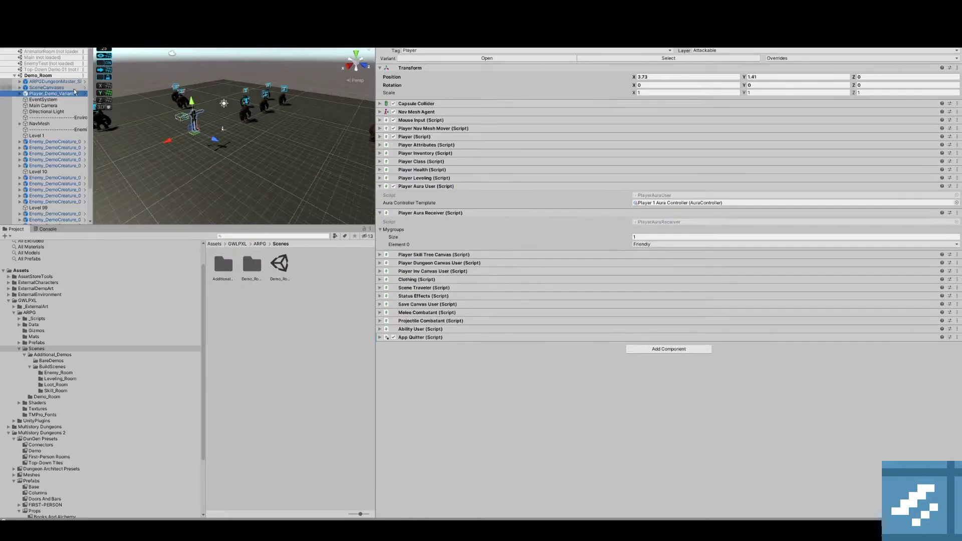
pyautogui.rightClick(427, 213)
pyautogui.click(460, 305)
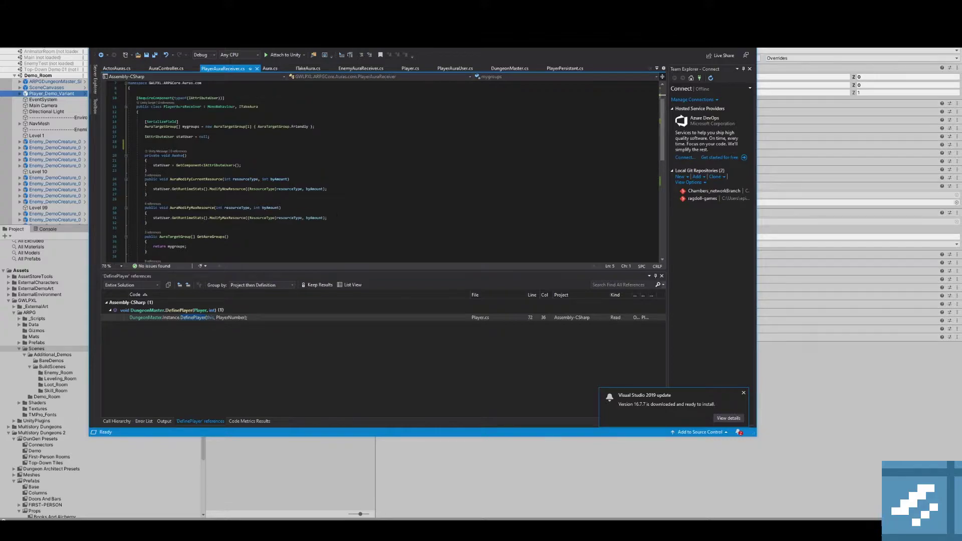
# Examine PlayerAuraReceiver's fields, resource-modifying methods and ITakeAura interface, and switch back to Unity.
pyautogui.scroll(-1, 179, 162)
pyautogui.moveTo(130, 150); pyautogui.dragTo(182, 198)
pyautogui.click(182, 199)
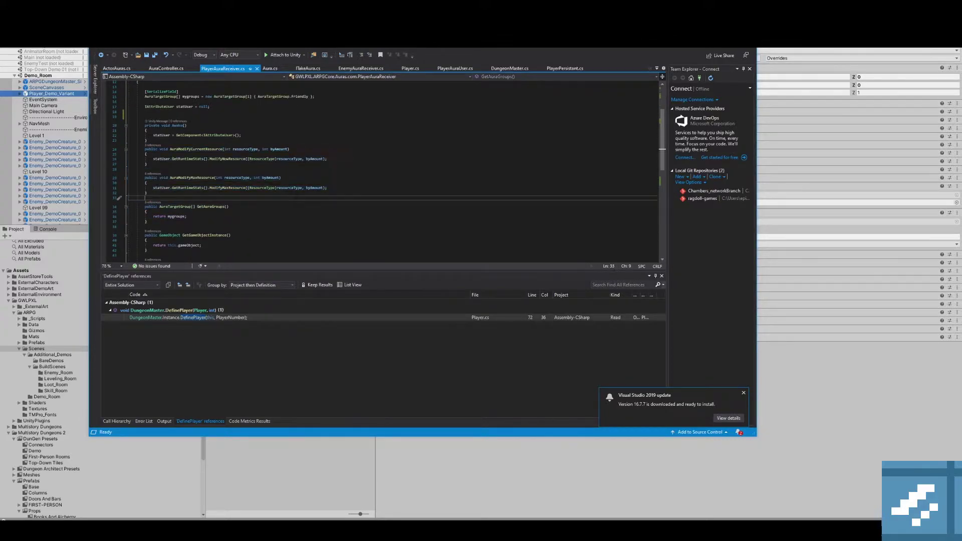
pyautogui.scroll(2, 182, 199)
pyautogui.moveTo(141, 137); pyautogui.dragTo(211, 137)
pyautogui.click(206, 147)
pyautogui.moveTo(315, 127); pyautogui.dragTo(128, 116)
pyautogui.click(216, 155)
pyautogui.scroll(-6, 215, 155)
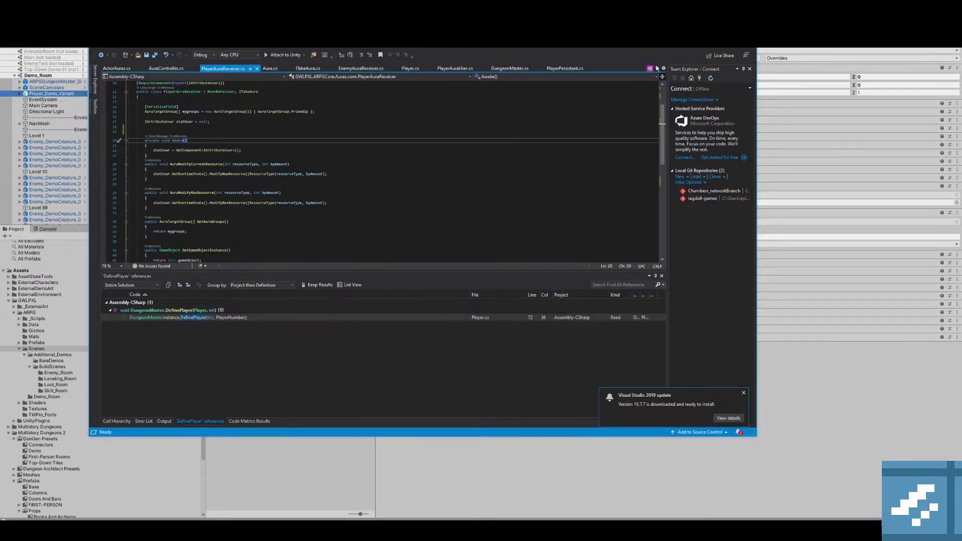
pyautogui.scroll(6, 381, 170)
pyautogui.doubleClick(249, 107)
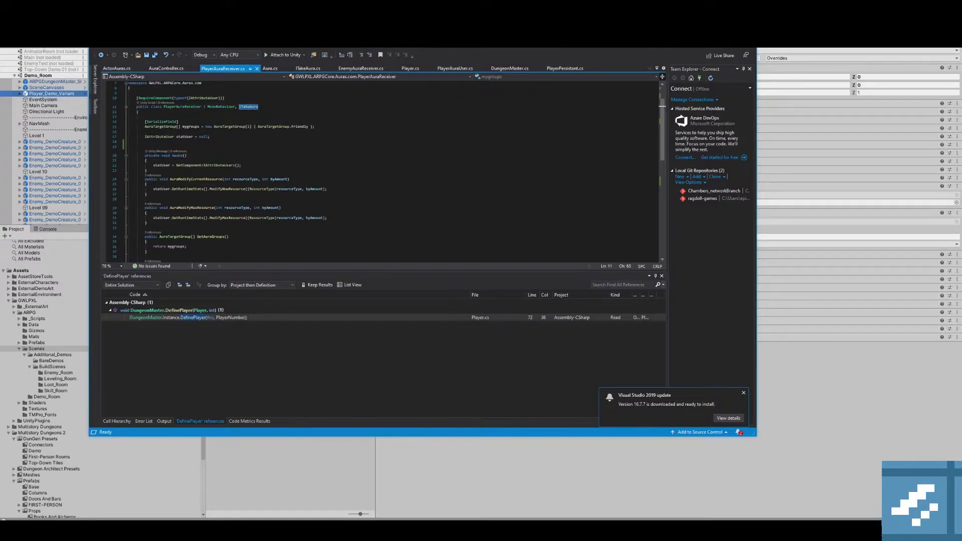
pyautogui.hotkey('alt', 'Tab')
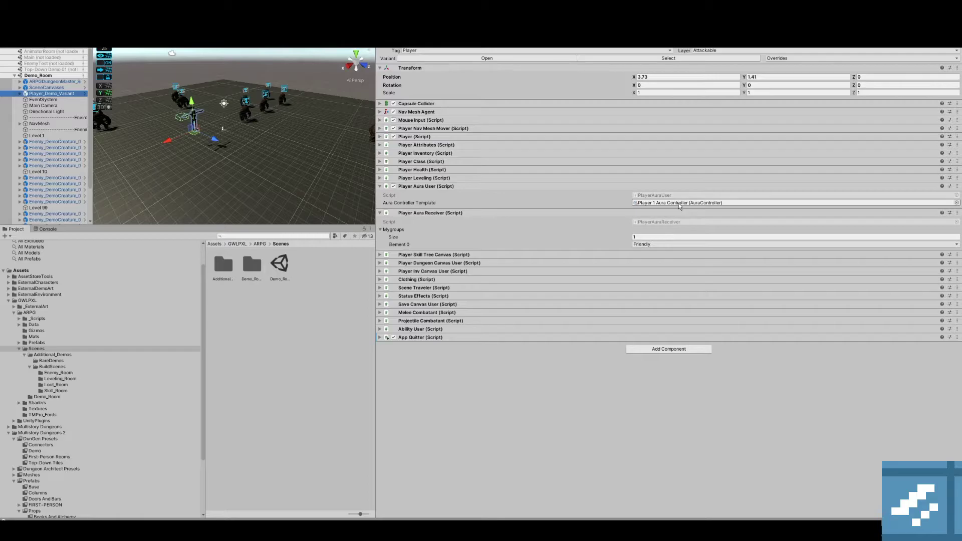
# Locate the player's Player 1 Aura Controller asset and display its starting auras with the Aura Controller Data section collapsed.
pyautogui.click(647, 212)
pyautogui.click(657, 202)
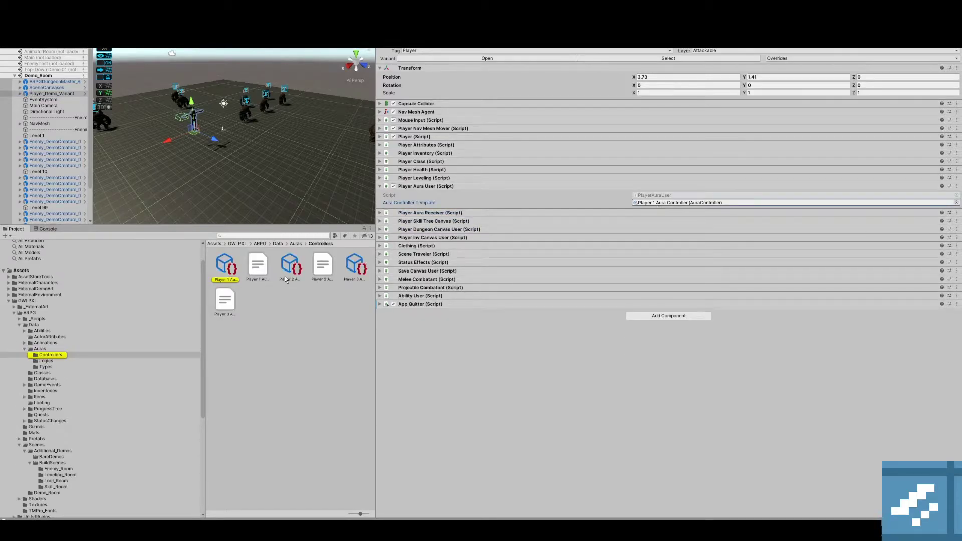
pyautogui.click(227, 266)
pyautogui.moveTo(376, 229); pyautogui.dragTo(348, 241)
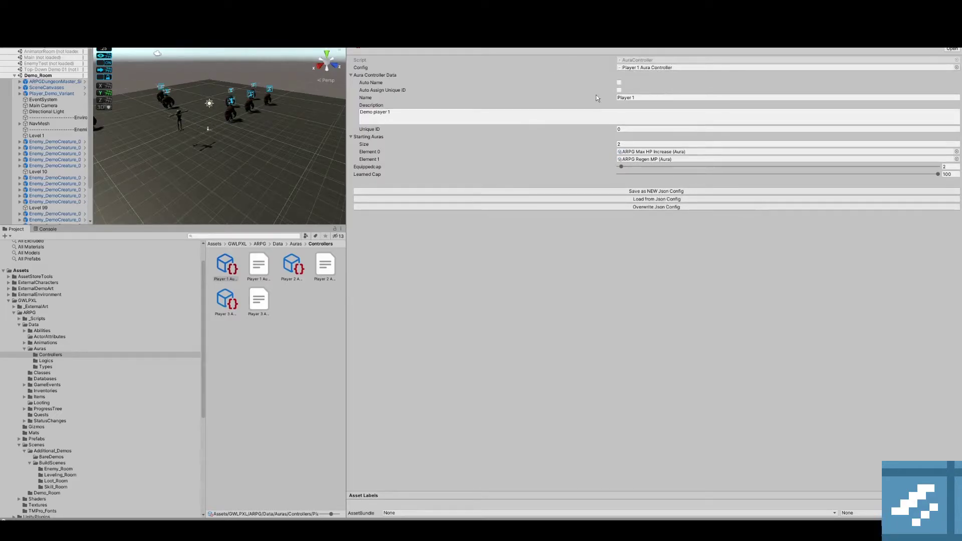
pyautogui.click(352, 76)
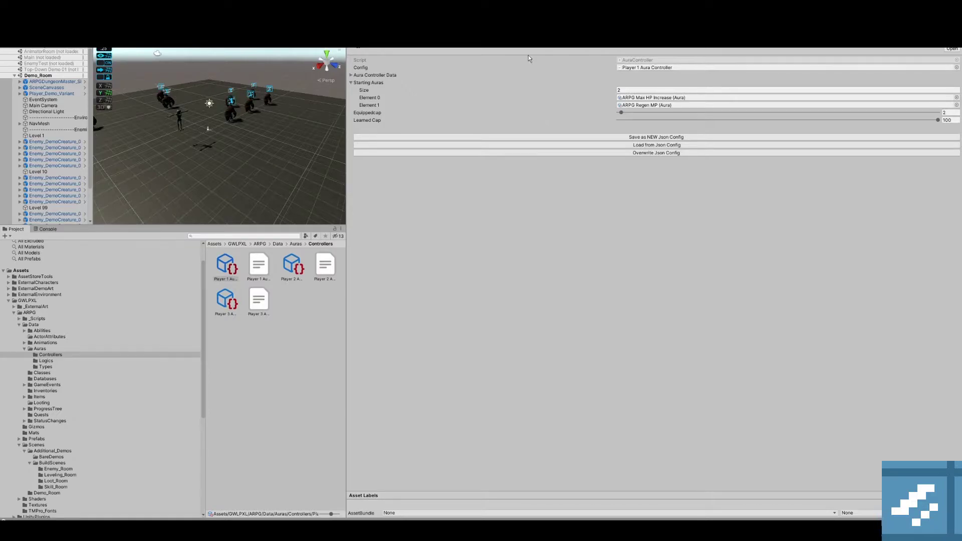
# Open the ARPG Max HP Increase aura from the starting auras, and briefly run the scene.
pyautogui.click(661, 100)
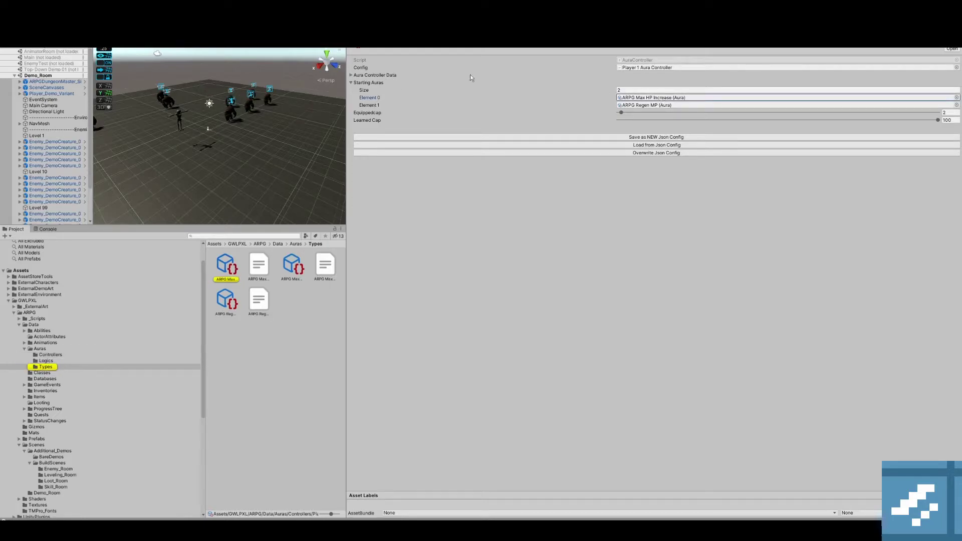
pyautogui.click(224, 271)
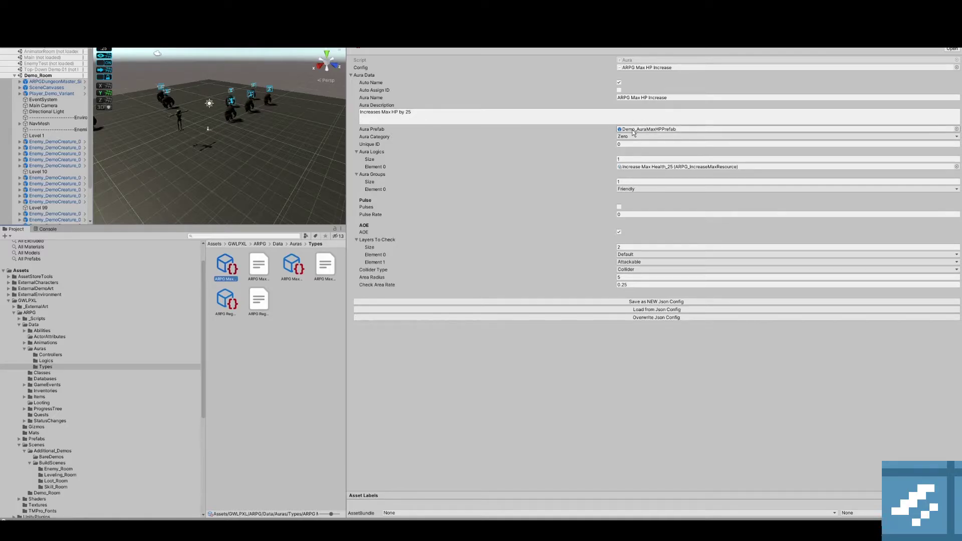
pyautogui.click(461, 24)
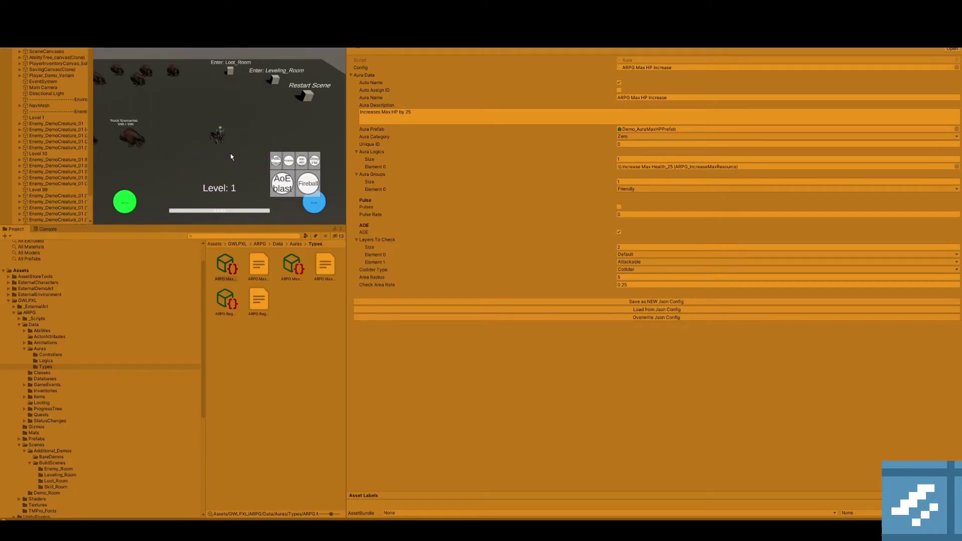
pyautogui.click(469, 24)
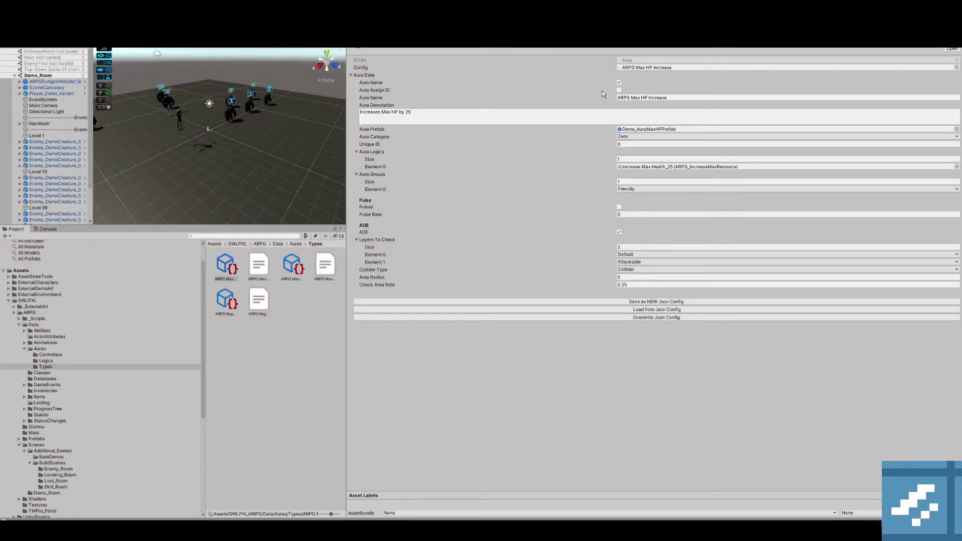
# Review the aura's prefab reference and the available Aura Category options without changing the category.
pyautogui.click(648, 130)
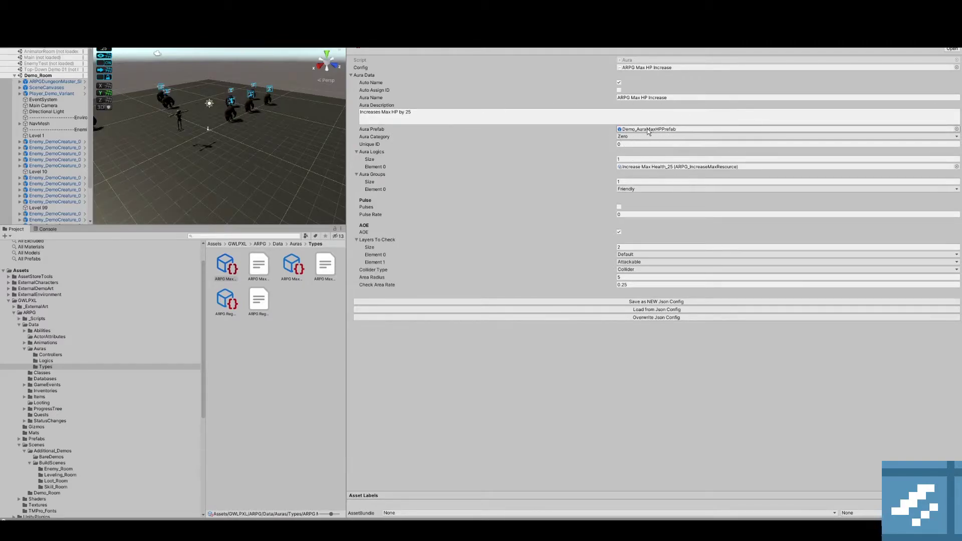
pyautogui.click(624, 137)
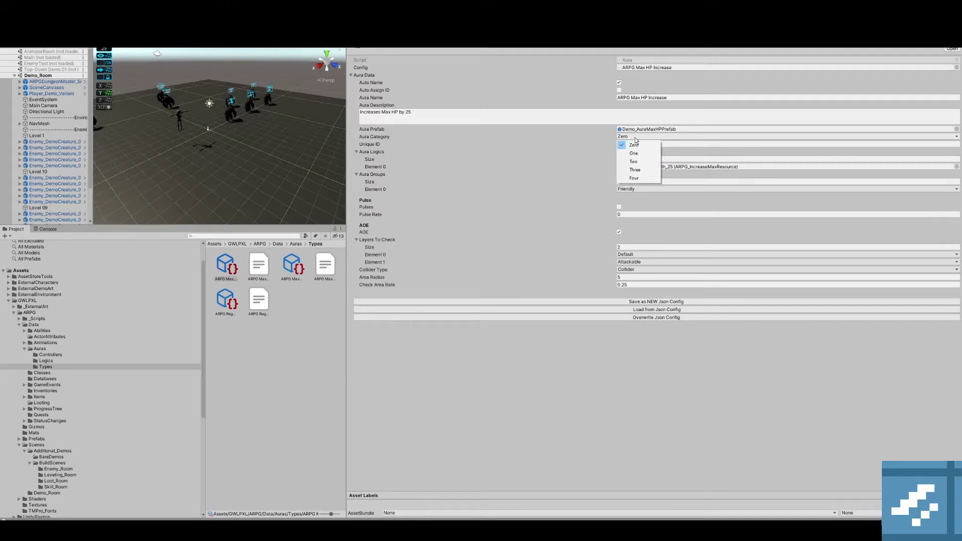
pyautogui.click(634, 137)
pyautogui.click(640, 139)
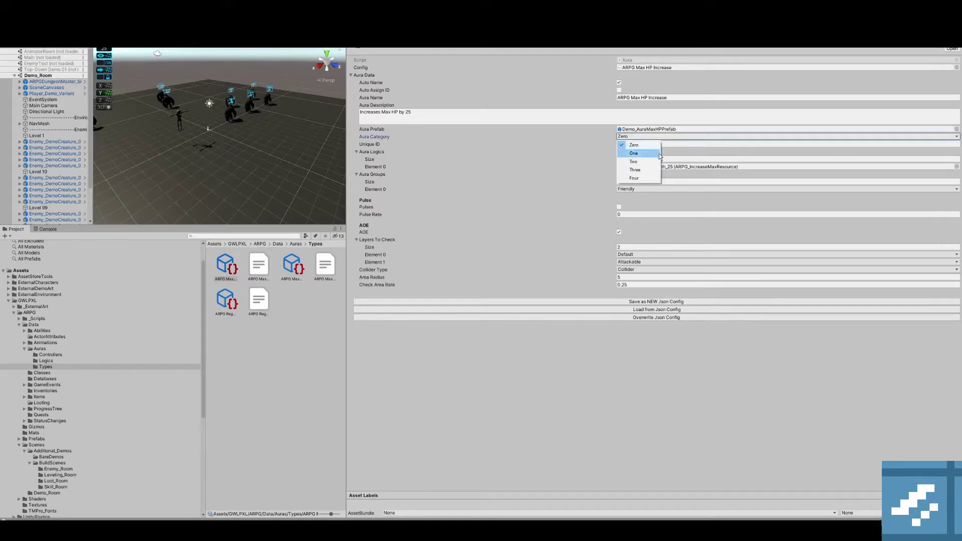
pyautogui.click(645, 137)
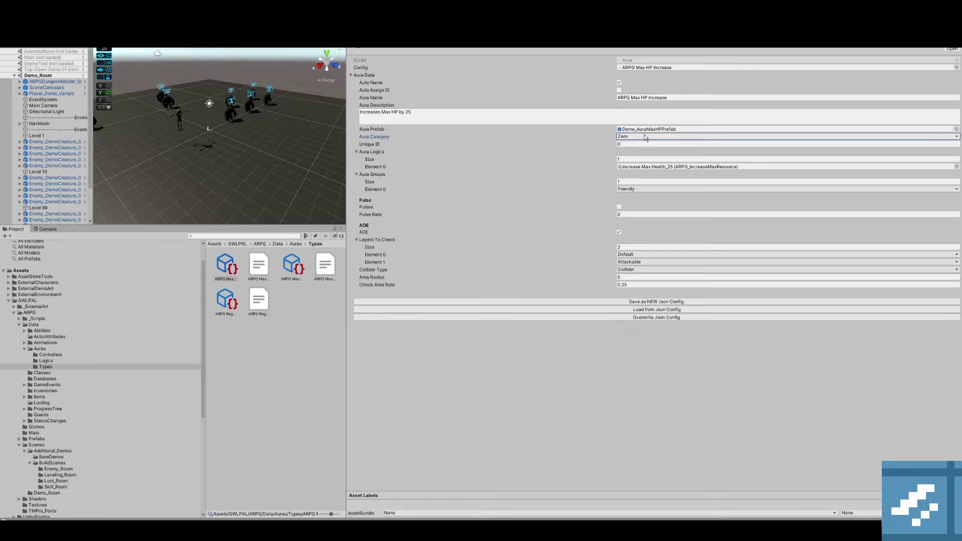
pyautogui.click(368, 75)
pyautogui.click(372, 76)
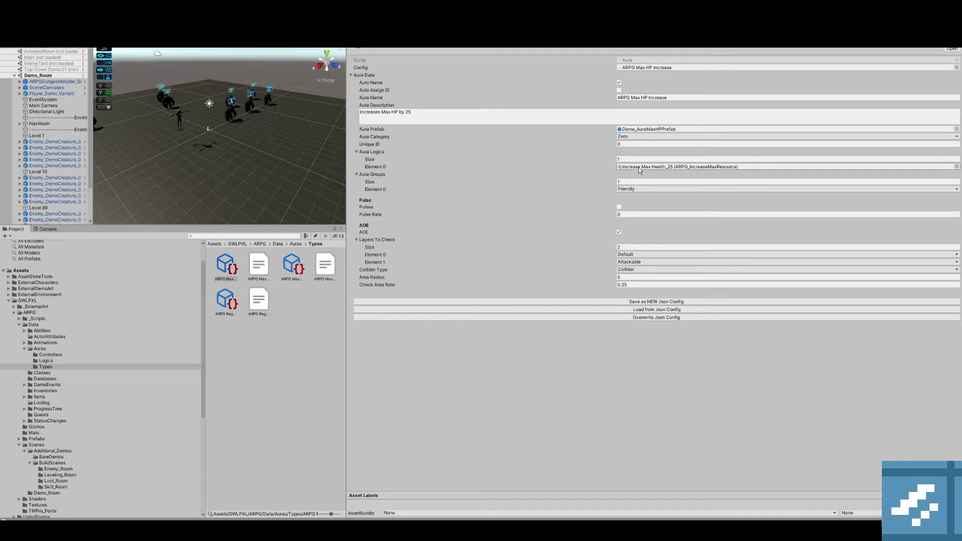
# Set the Aura Logics size of ARPG Max HP Increase to 2 and assign Regen Health_5 to Element 1.
pyautogui.click(620, 158)
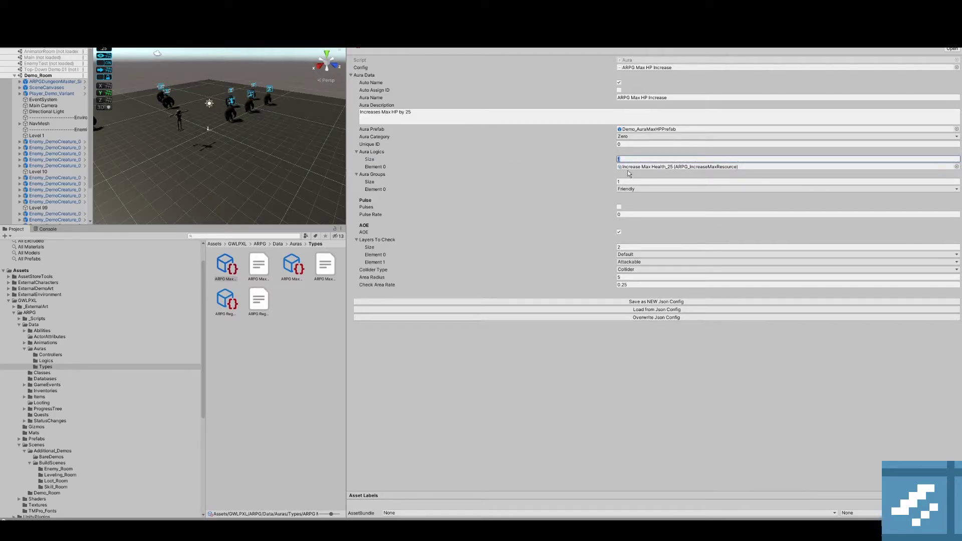
pyautogui.write('2')
pyautogui.press('Return')
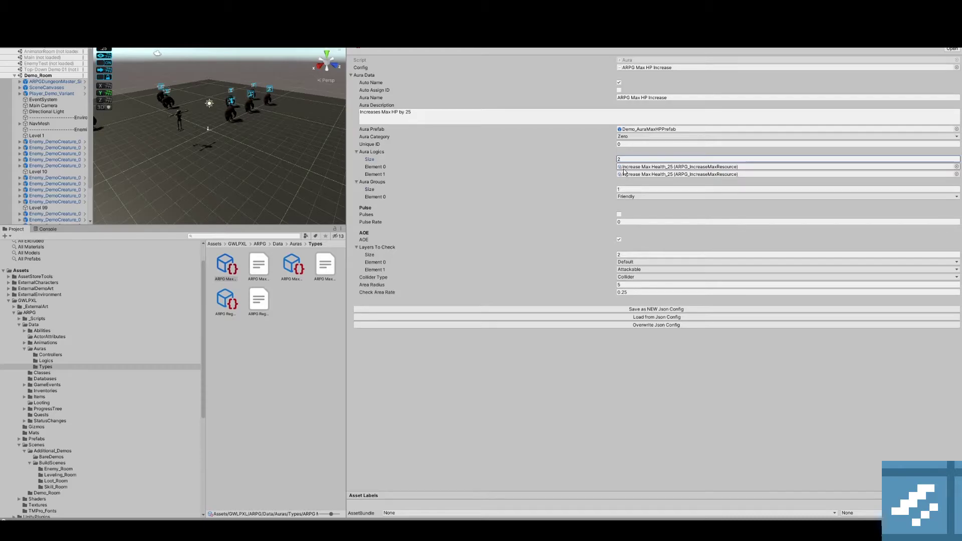
pyautogui.click(956, 174)
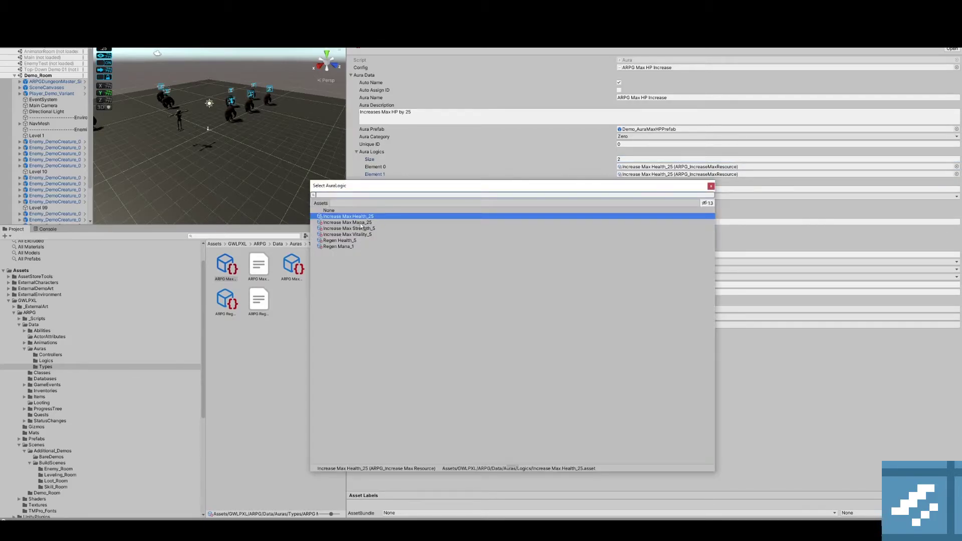
pyautogui.doubleClick(359, 240)
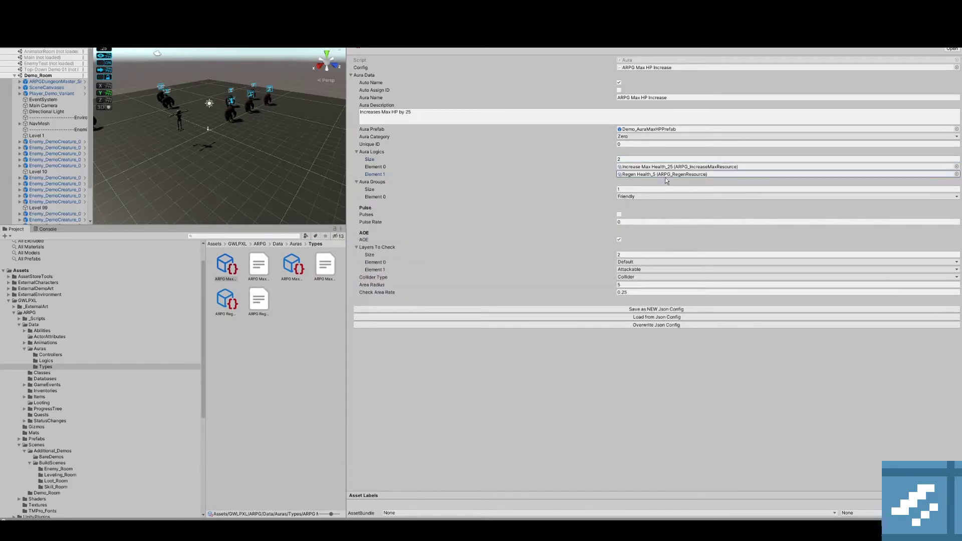
# Reduce the Aura Logics size of ARPG Max HP Increase to 1, leaving only Increase Max Health_25 assigned.
pyautogui.click(672, 160)
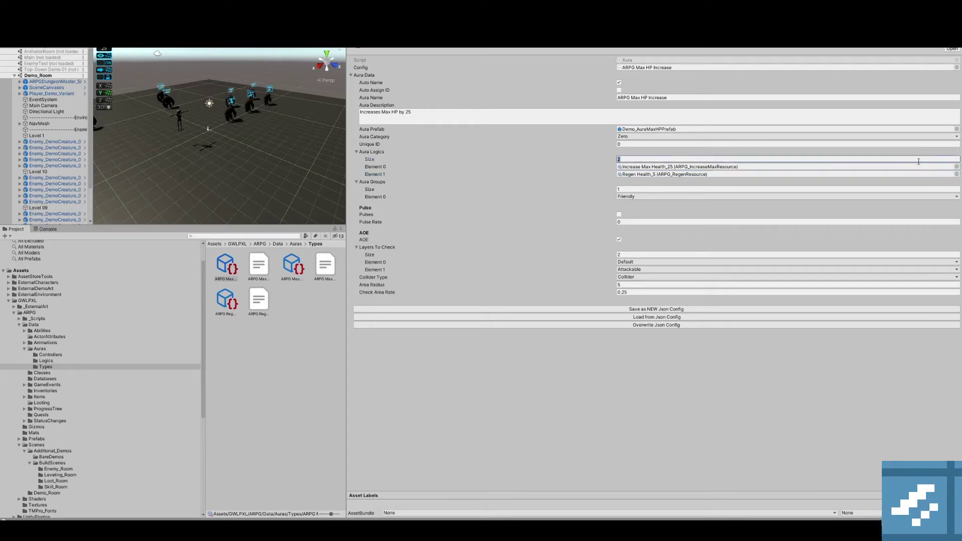
pyautogui.write('1')
pyautogui.press('Return')
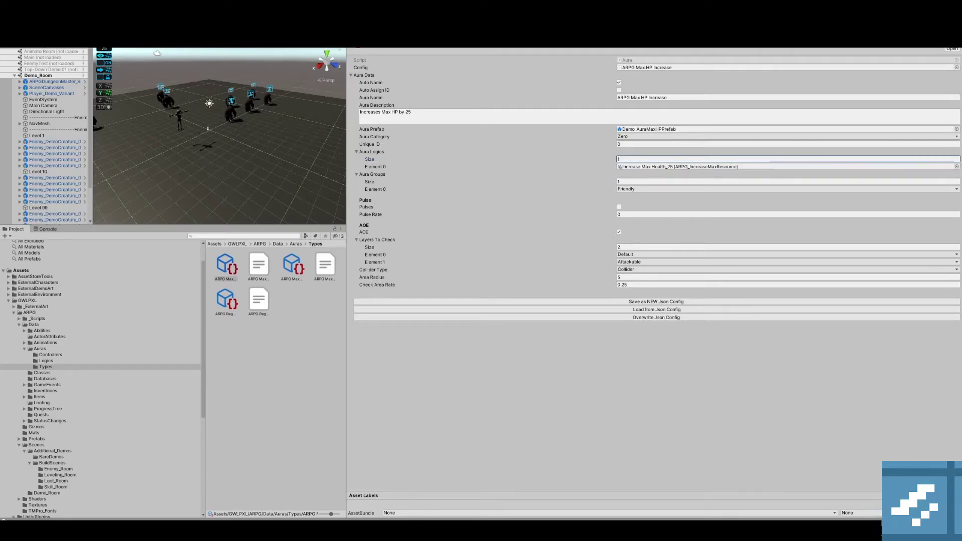
# Review the available group options for Element 0 of Aura Groups without changing the Friendly setting.
pyautogui.click(623, 182)
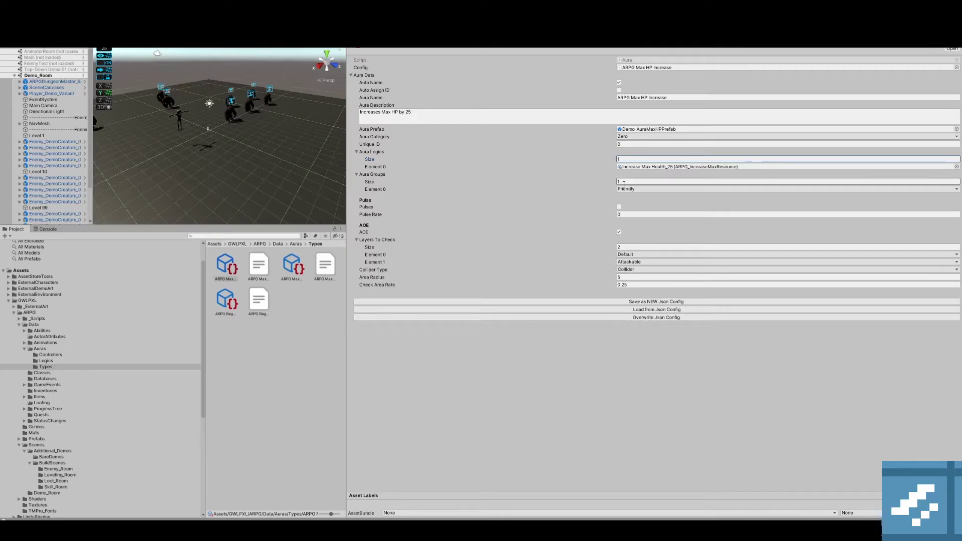
pyautogui.click(631, 190)
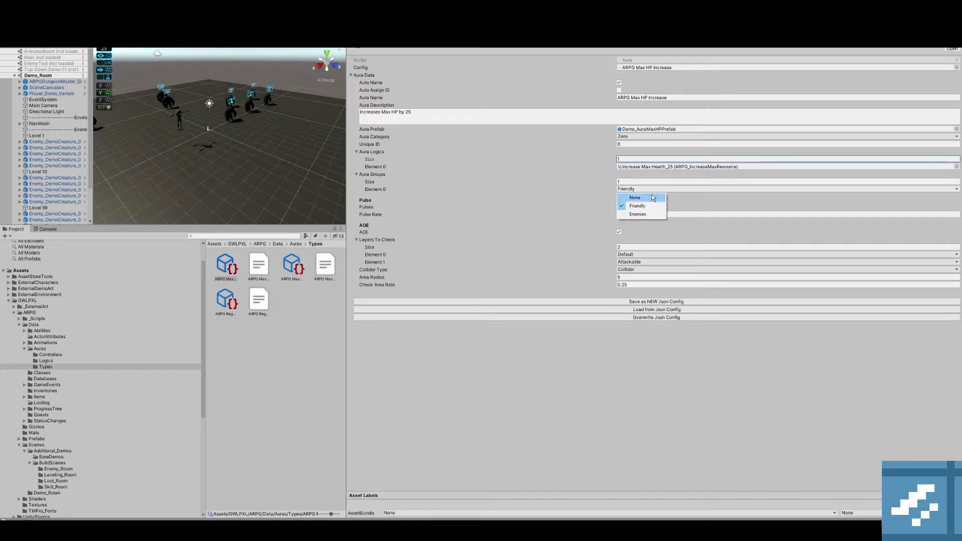
pyautogui.click(684, 200)
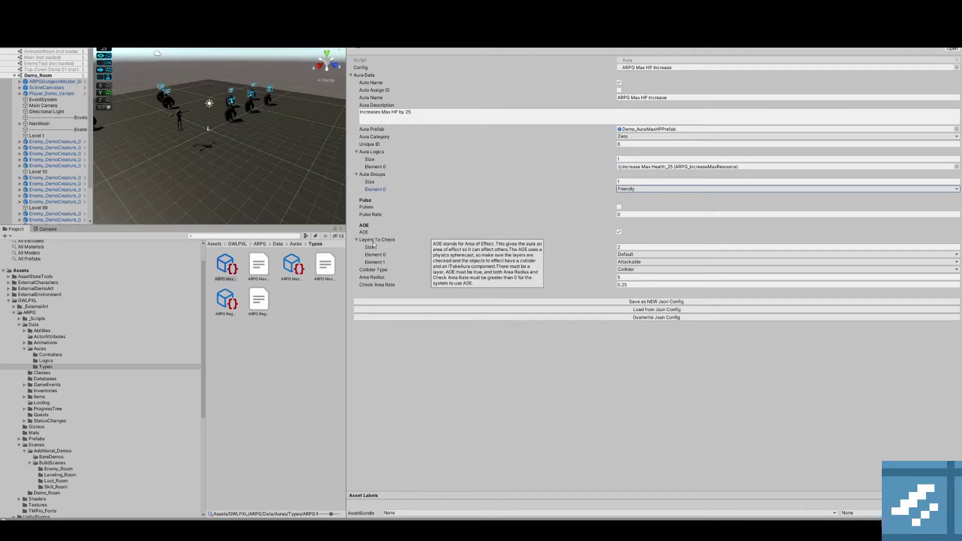
# Run the scene in Play mode with the ARPG Max HP Increase aura settings still displayed.
pyautogui.click(469, 22)
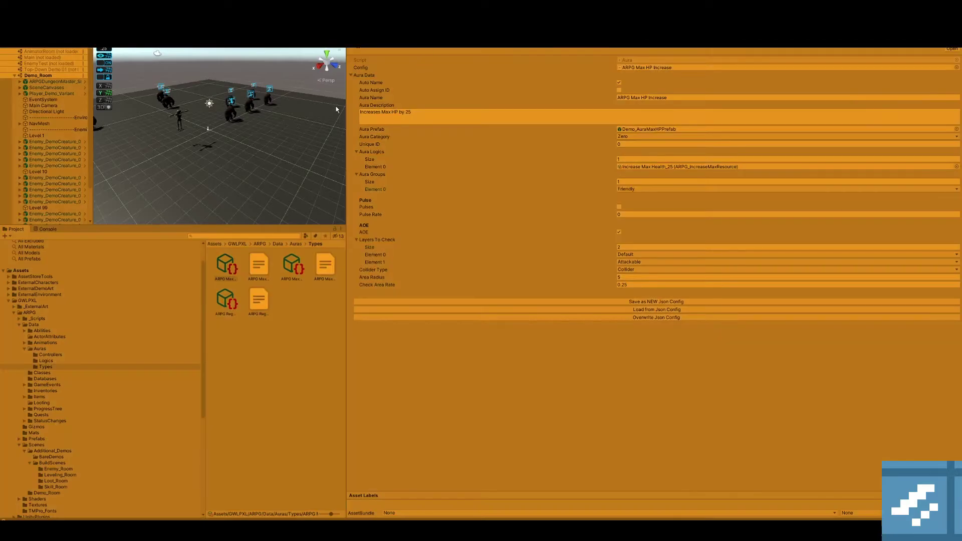